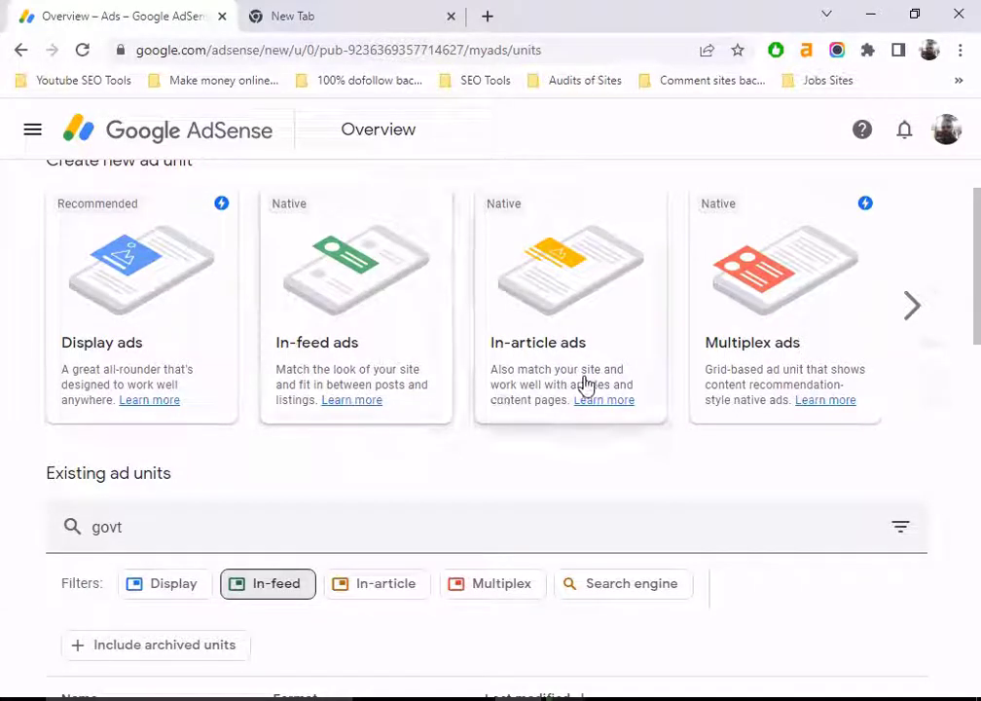
Step: Start a new ad unit from the In-article ads card on the Ads overview page
{"action": "left_click", "coordinate": [580, 280]}
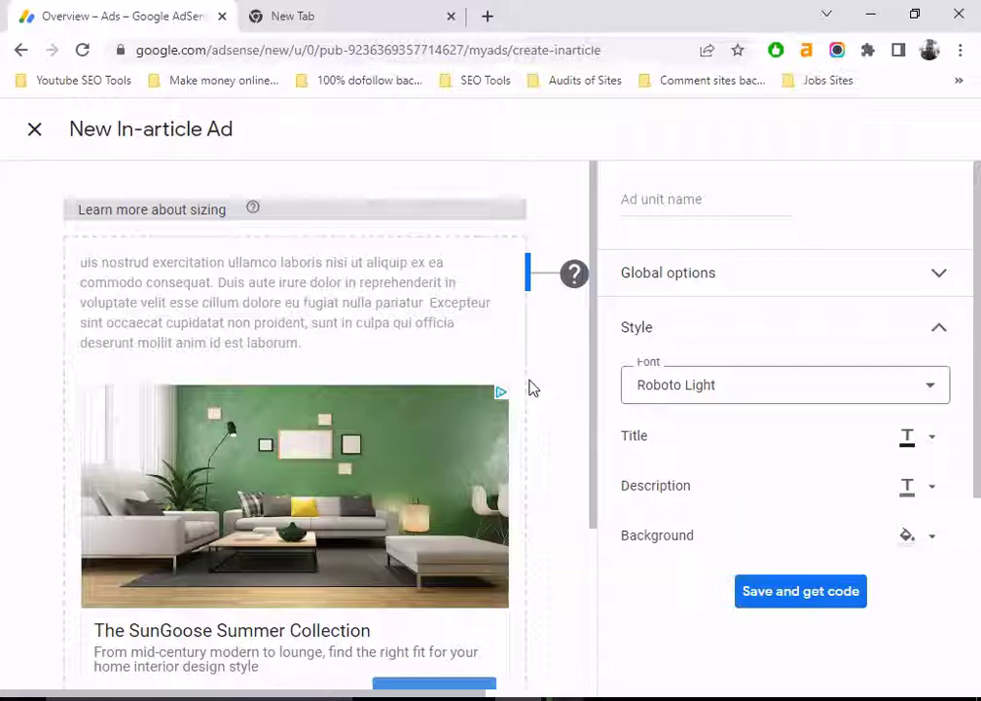
Step: Switch the in-article ad's font from Roboto Light to Verdana
{"action": "scroll", "coordinate": [370, 375], "scroll_direction": "down", "scroll_amount": 2}
{"action": "scroll", "coordinate": [385, 394], "scroll_direction": "up", "scroll_amount": 2}
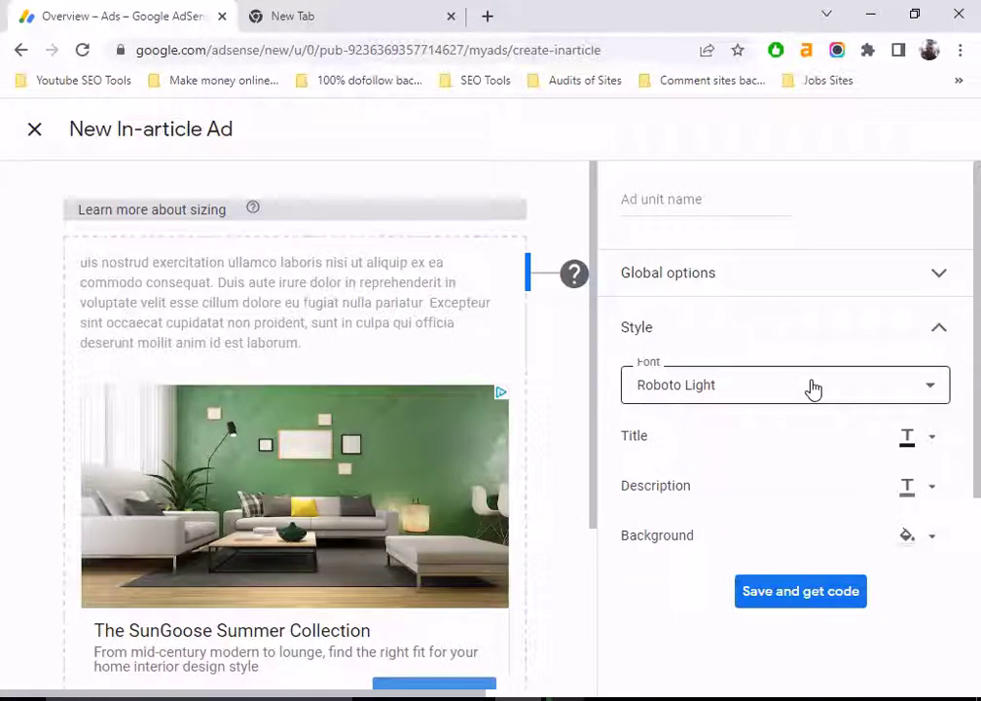
{"action": "left_click", "coordinate": [812, 388]}
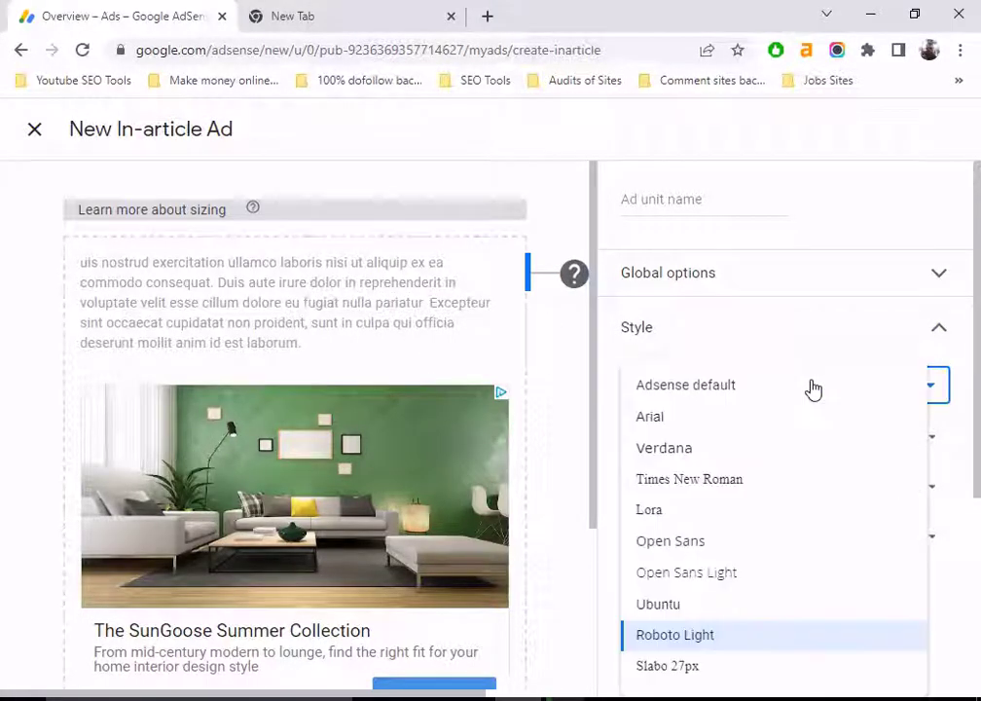
{"action": "left_click", "coordinate": [670, 456]}
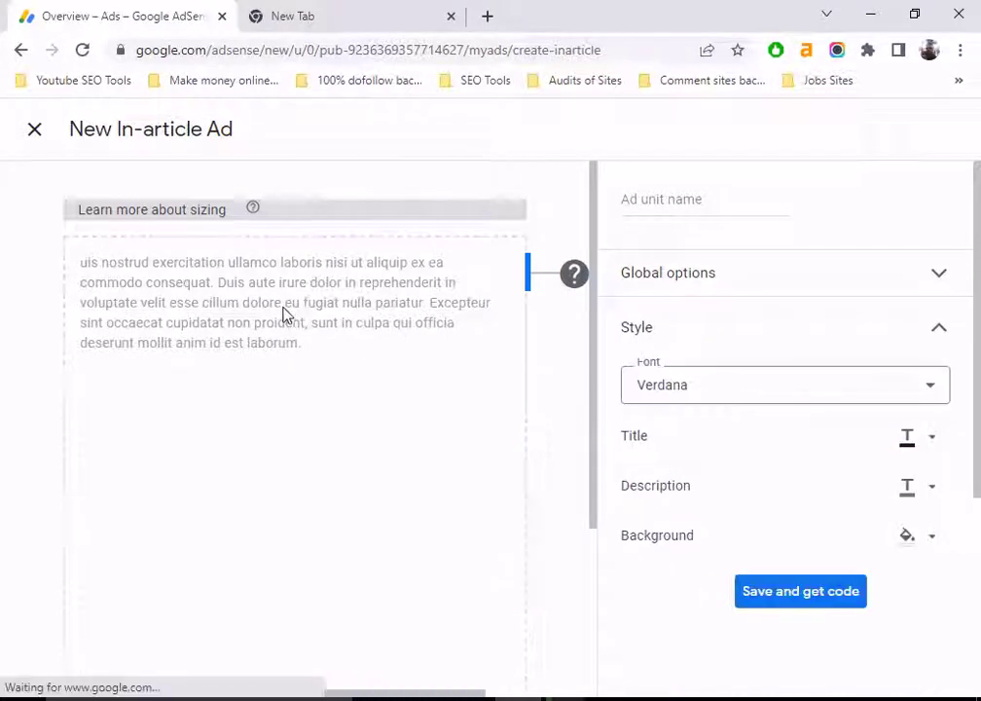
{"action": "scroll", "coordinate": [239, 593], "scroll_direction": "down", "scroll_amount": 2}
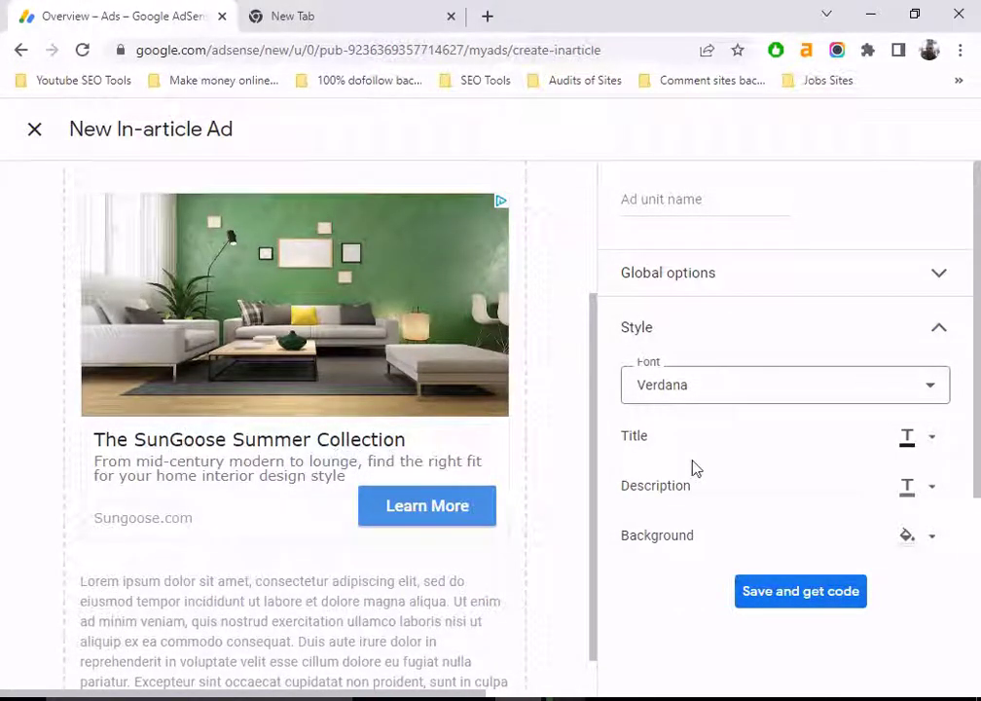
Step: Make the ad title purple and the ad description red
{"action": "left_click", "coordinate": [931, 438]}
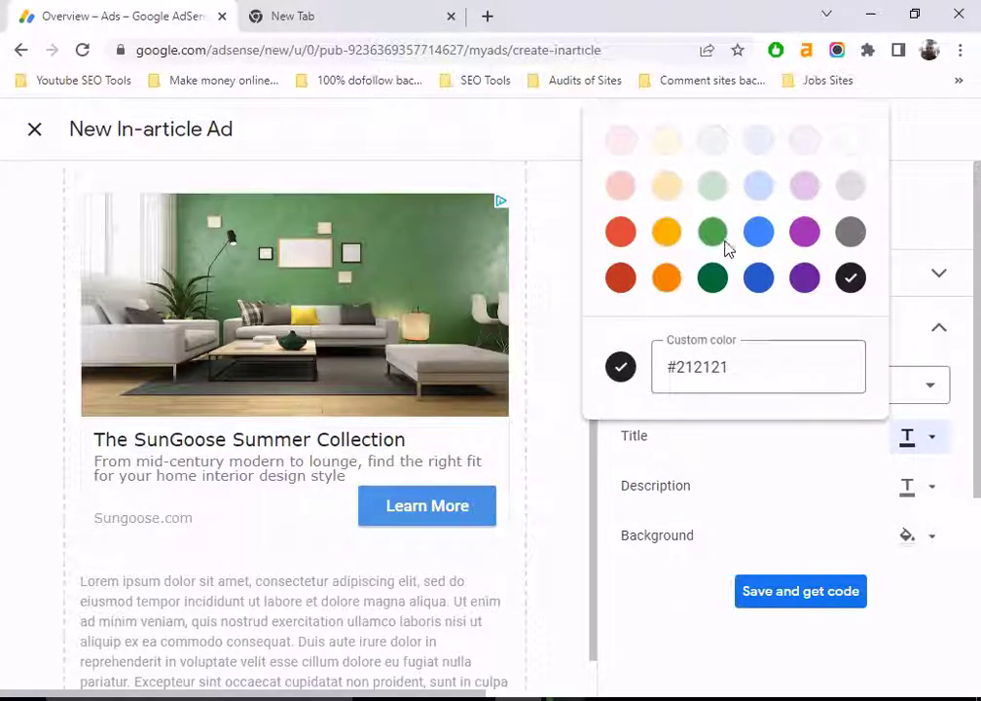
{"action": "left_click", "coordinate": [805, 233]}
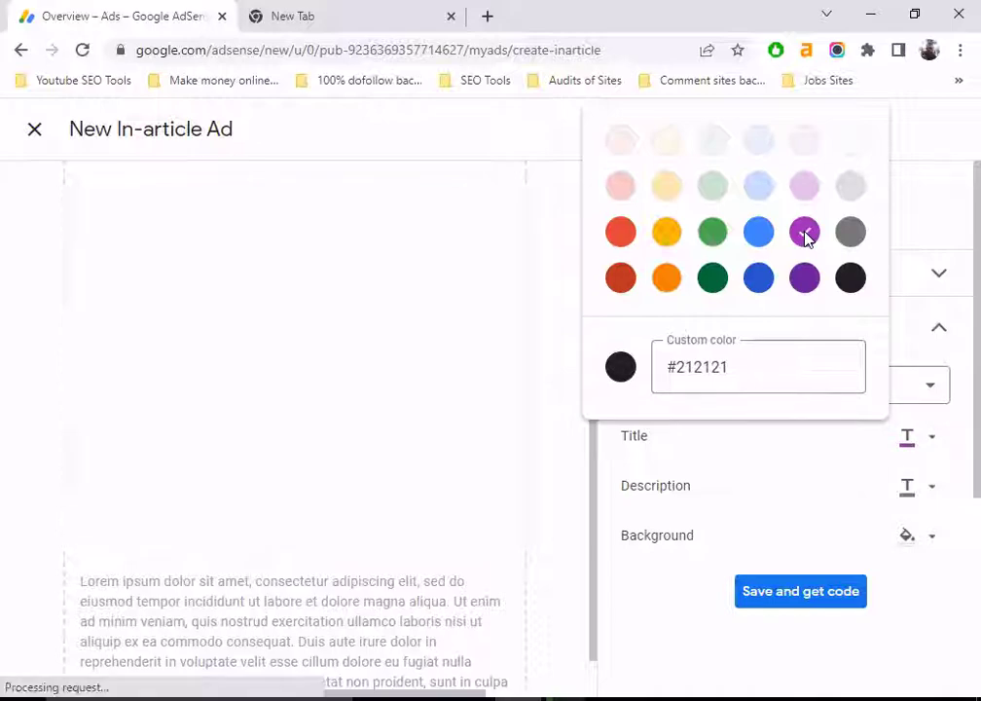
{"action": "left_click", "coordinate": [701, 446]}
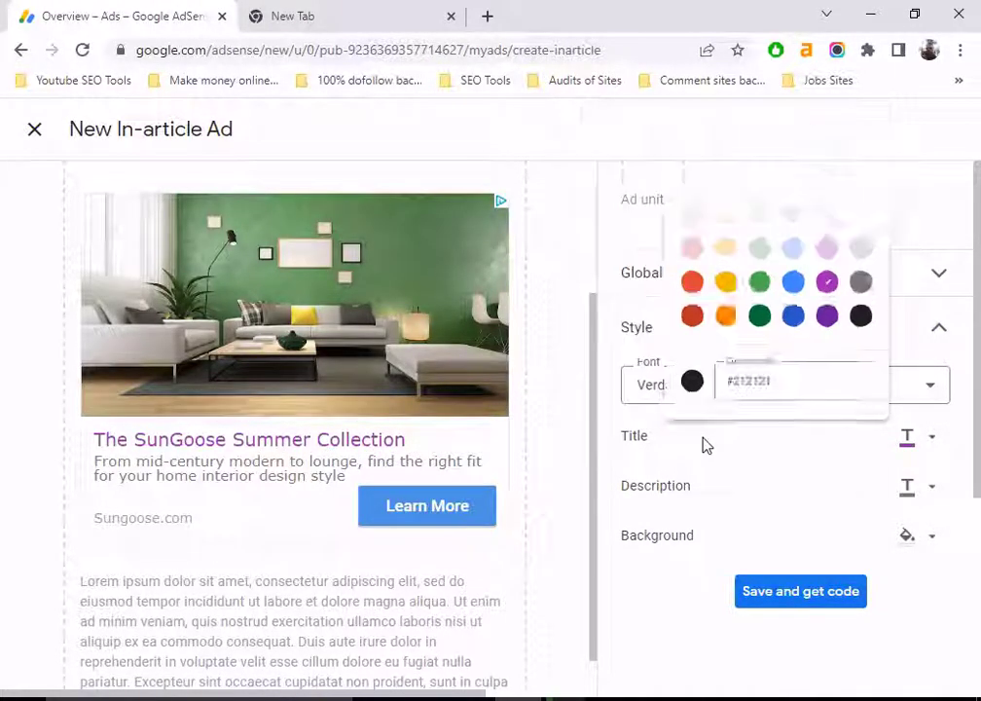
{"action": "left_click", "coordinate": [932, 486]}
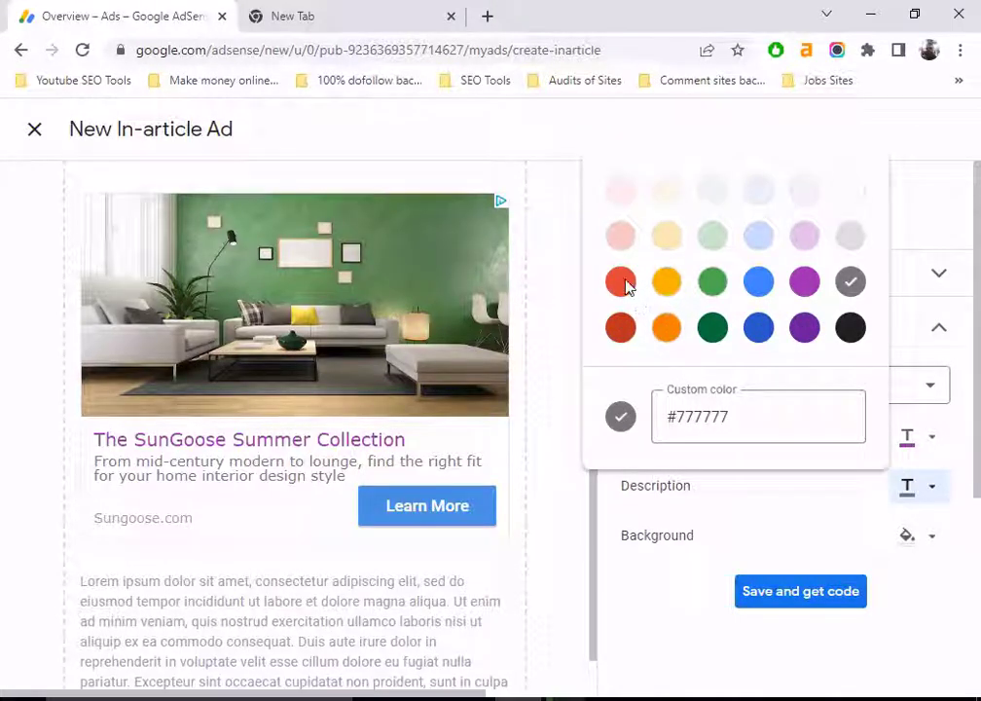
{"action": "left_click", "coordinate": [718, 241]}
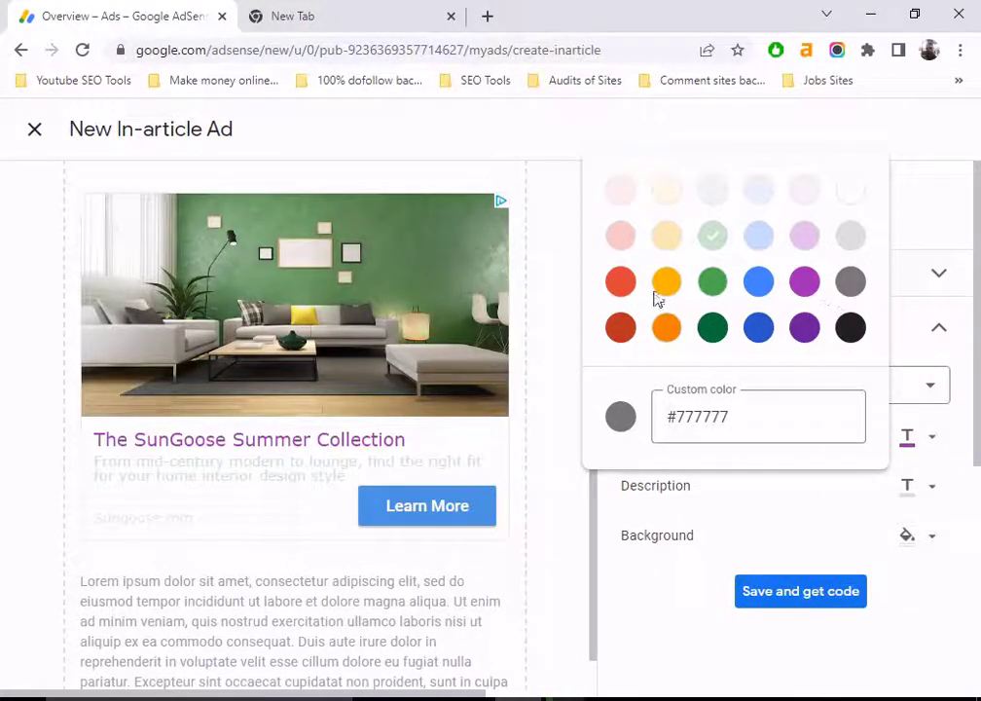
{"action": "left_click", "coordinate": [620, 282]}
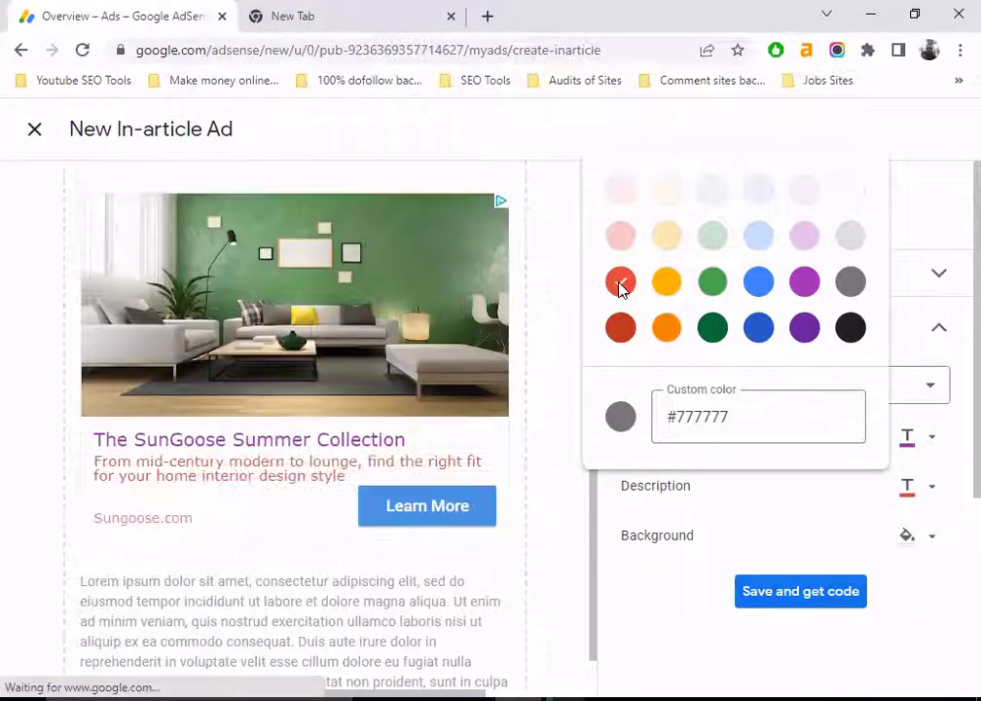
{"action": "left_click", "coordinate": [762, 487]}
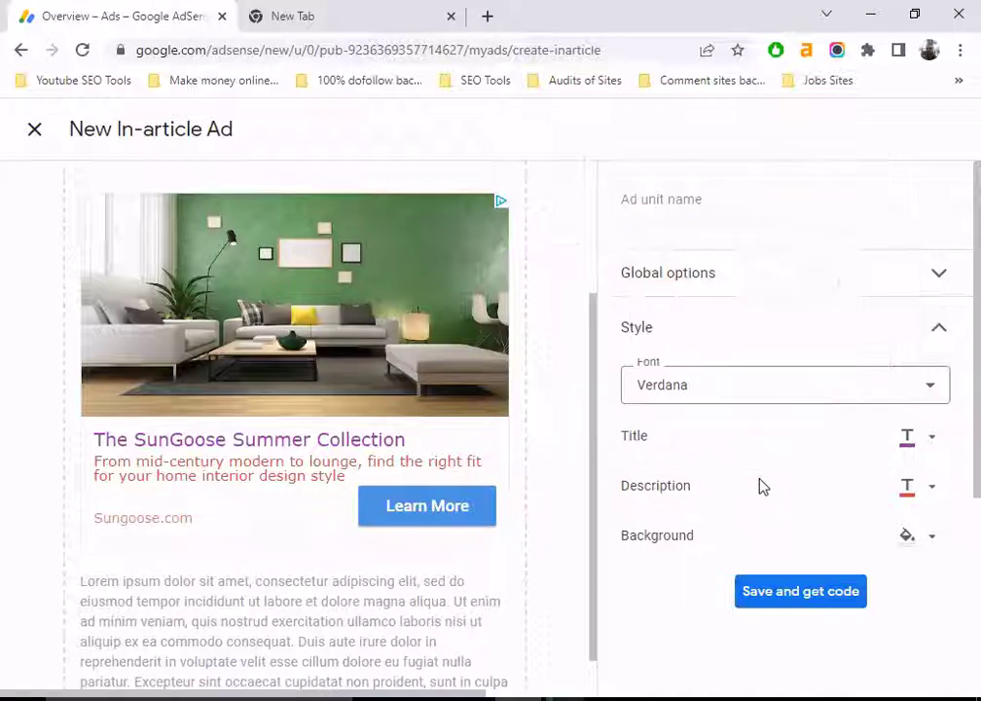
Step: Give the in-article ad a light grey background
{"action": "left_click", "coordinate": [908, 540]}
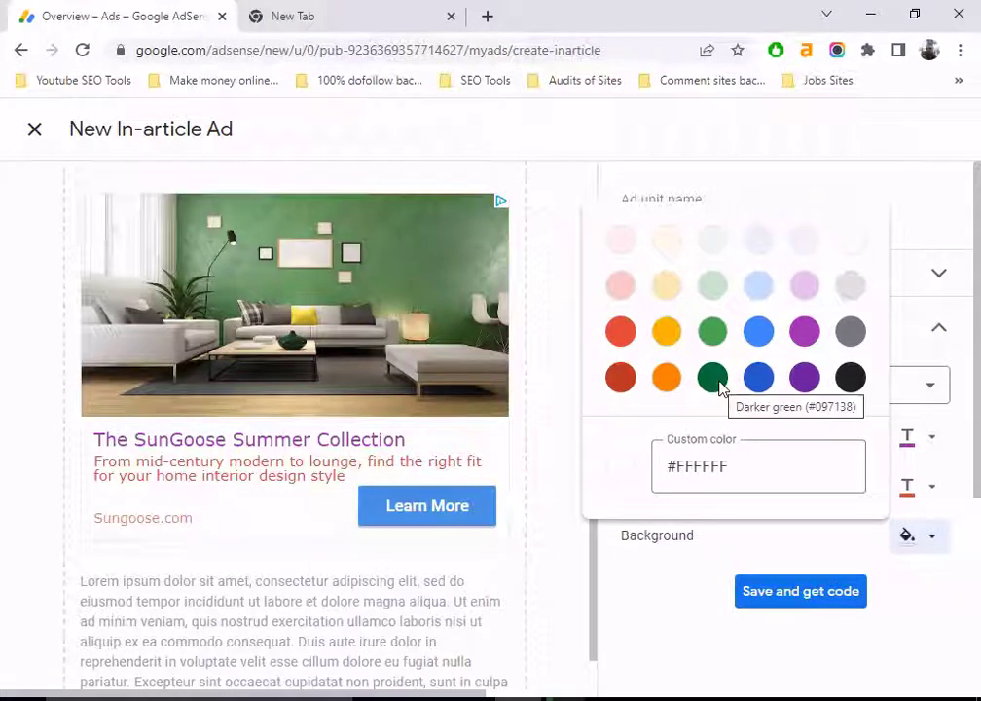
{"action": "left_click", "coordinate": [715, 247]}
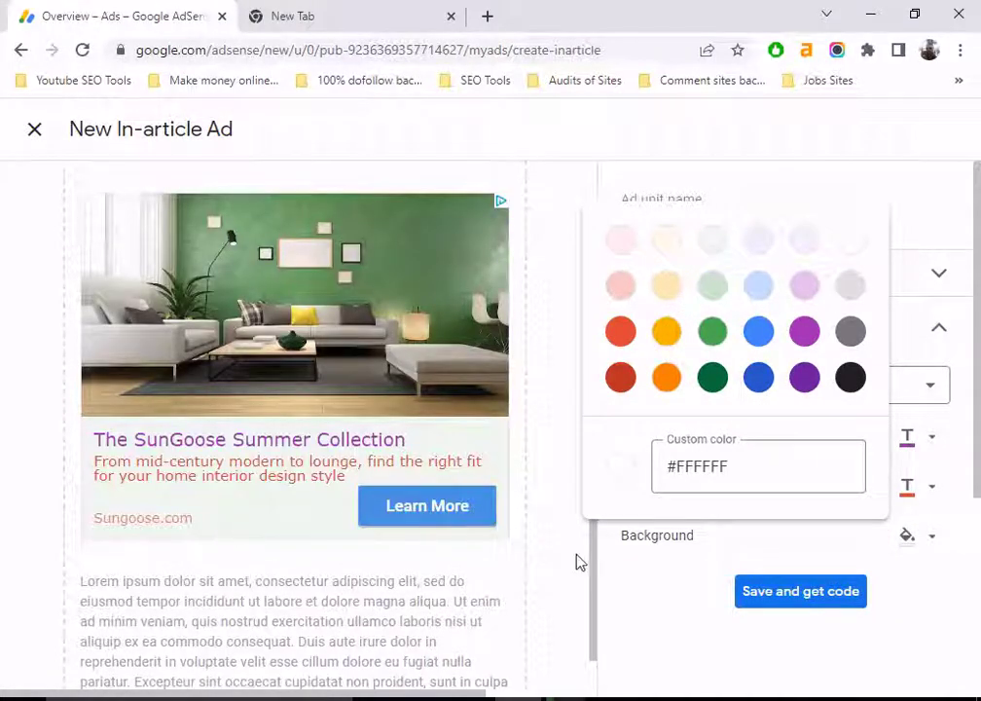
{"action": "left_click", "coordinate": [633, 564]}
{"action": "scroll", "coordinate": [707, 518], "scroll_direction": "down", "scroll_amount": 1}
{"action": "scroll", "coordinate": [711, 514], "scroll_direction": "up", "scroll_amount": 1}
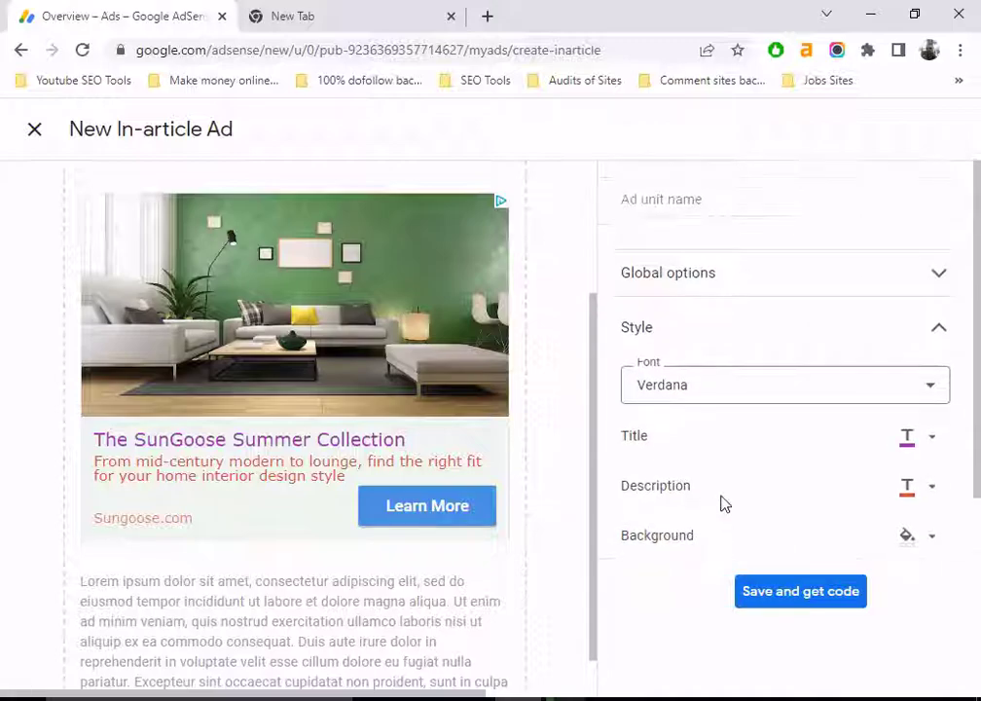
Step: Enter 'In article ad for Pakgovtjob' as the ad unit name
{"action": "left_click", "coordinate": [934, 277]}
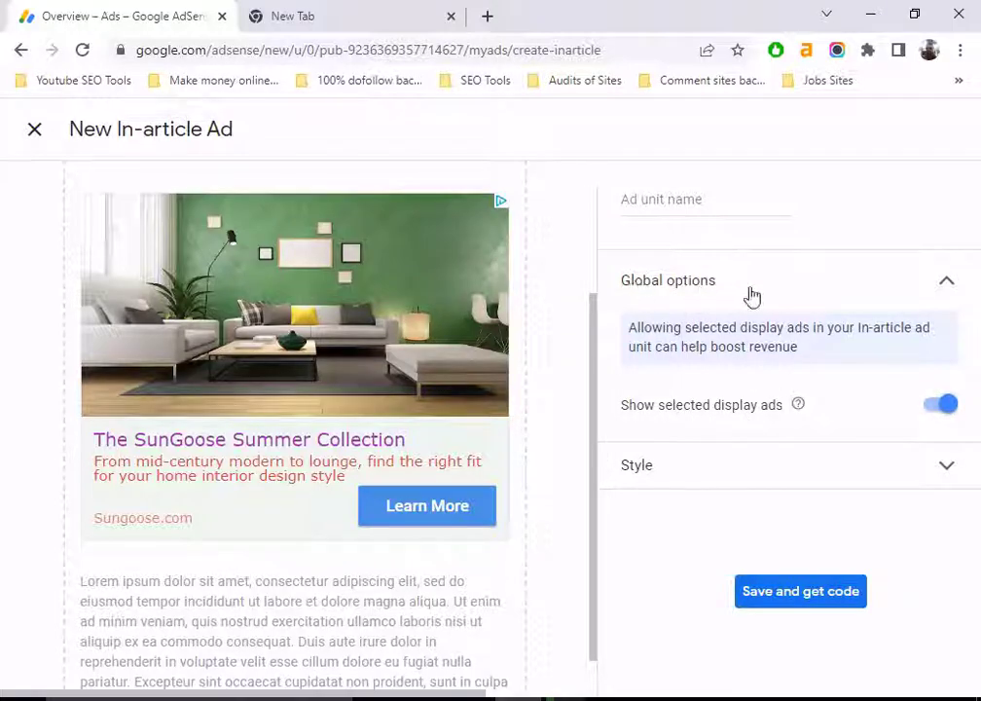
{"action": "left_click", "coordinate": [945, 282]}
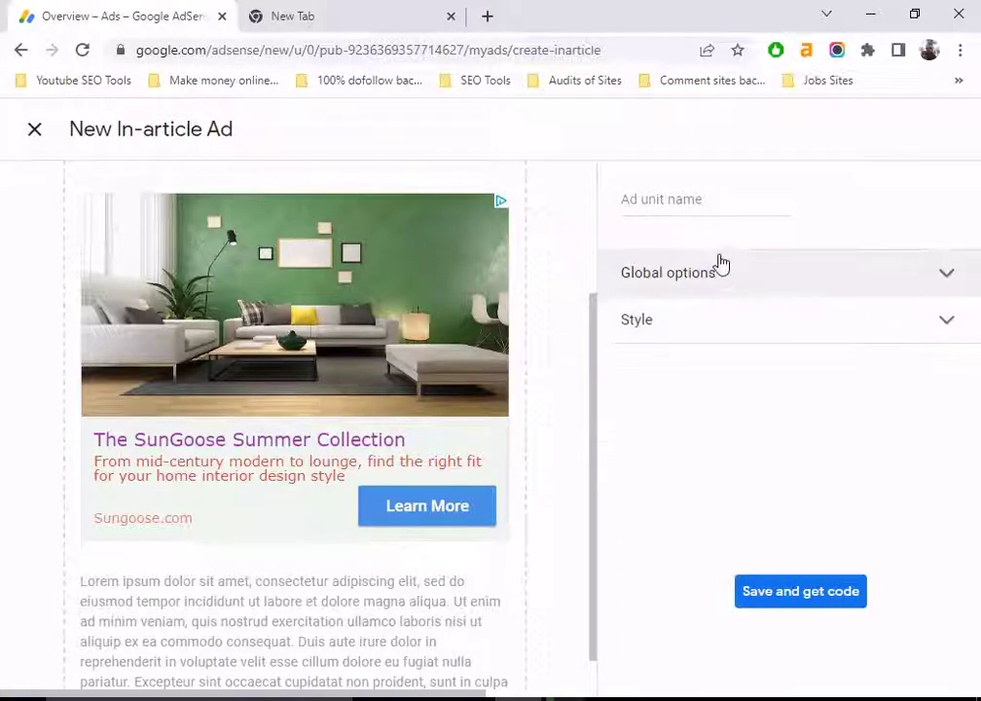
{"action": "left_click", "coordinate": [675, 198]}
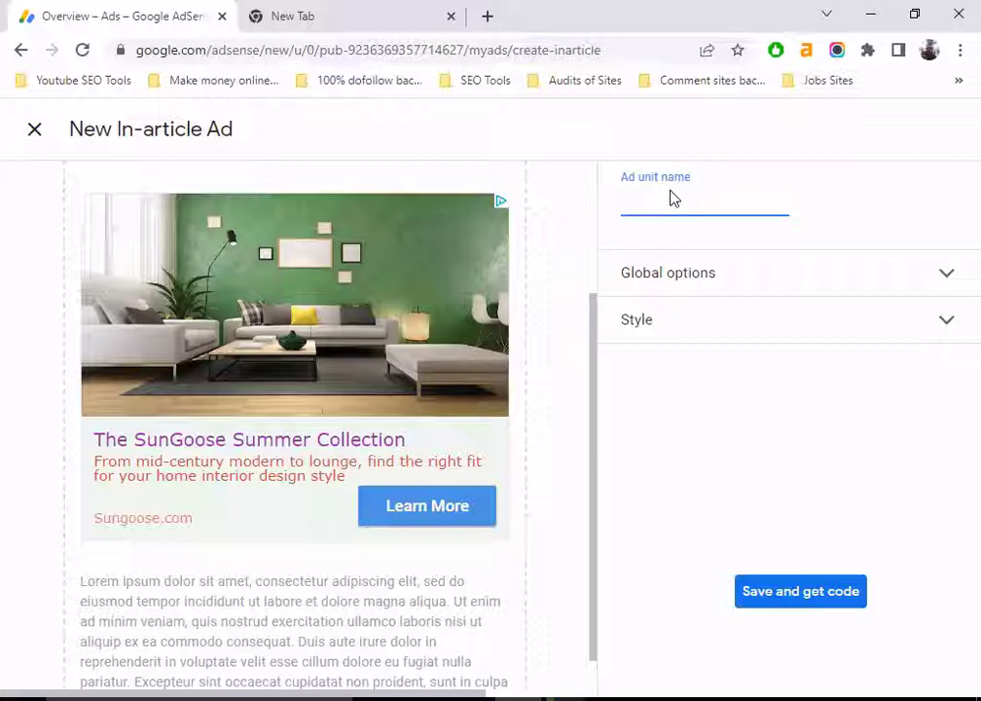
{"action": "type", "text": "In article ad for Pakgovt"}
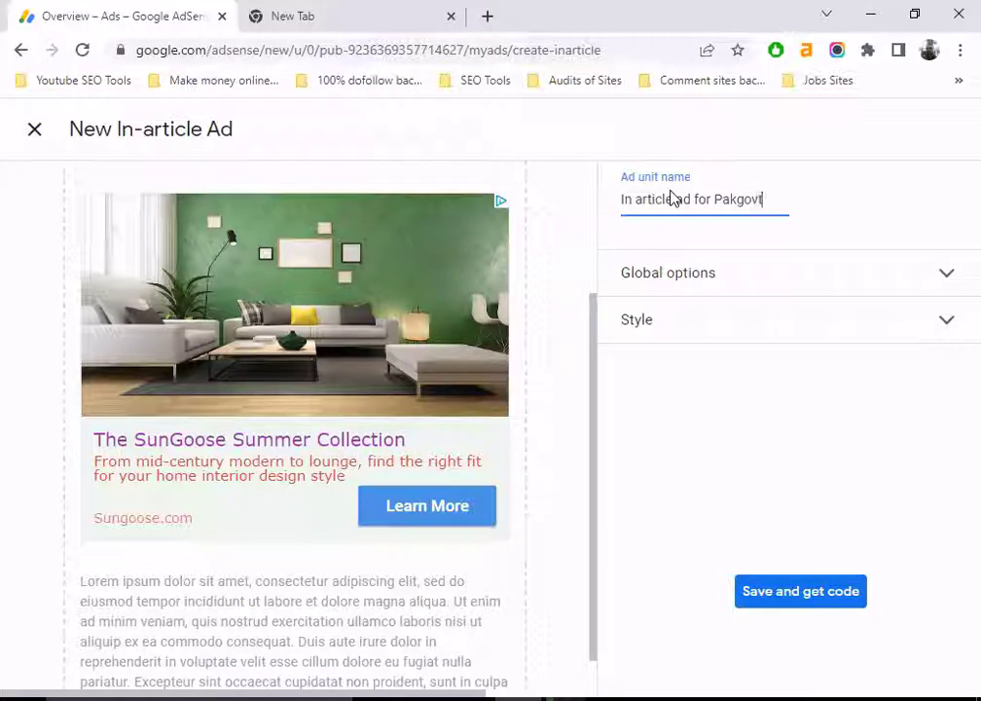
{"action": "type", "text": "job"}
Step: Save the ad unit to generate its code snippet, then go to the new browser tab
{"action": "left_click", "coordinate": [800, 593]}
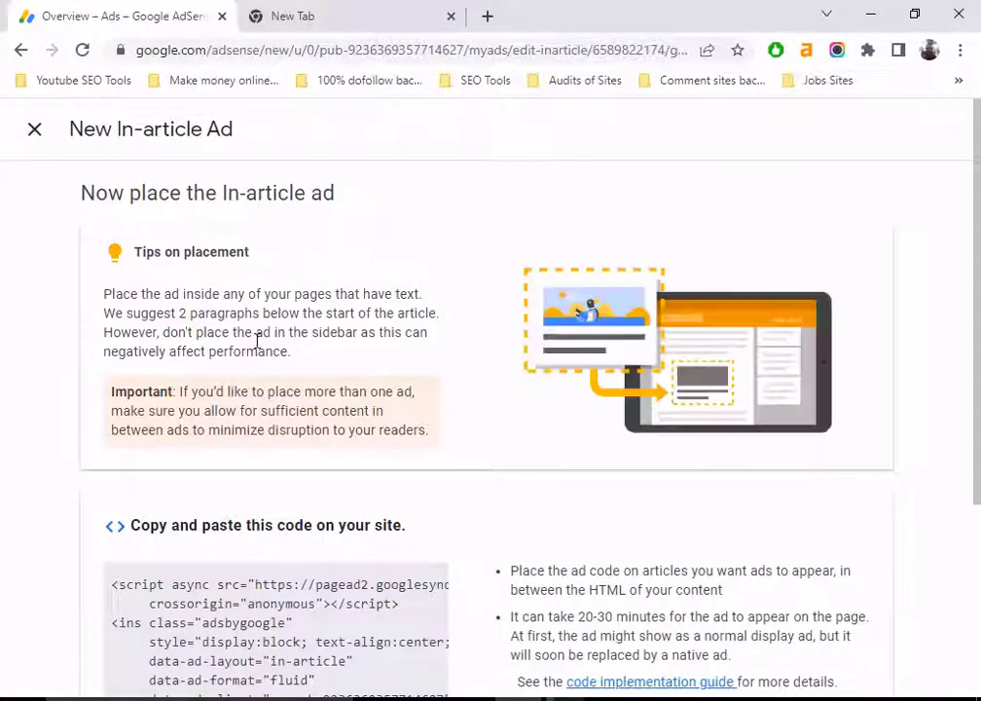
{"action": "scroll", "coordinate": [258, 415], "scroll_direction": "down", "scroll_amount": 1}
{"action": "scroll", "coordinate": [258, 416], "scroll_direction": "down", "scroll_amount": 2}
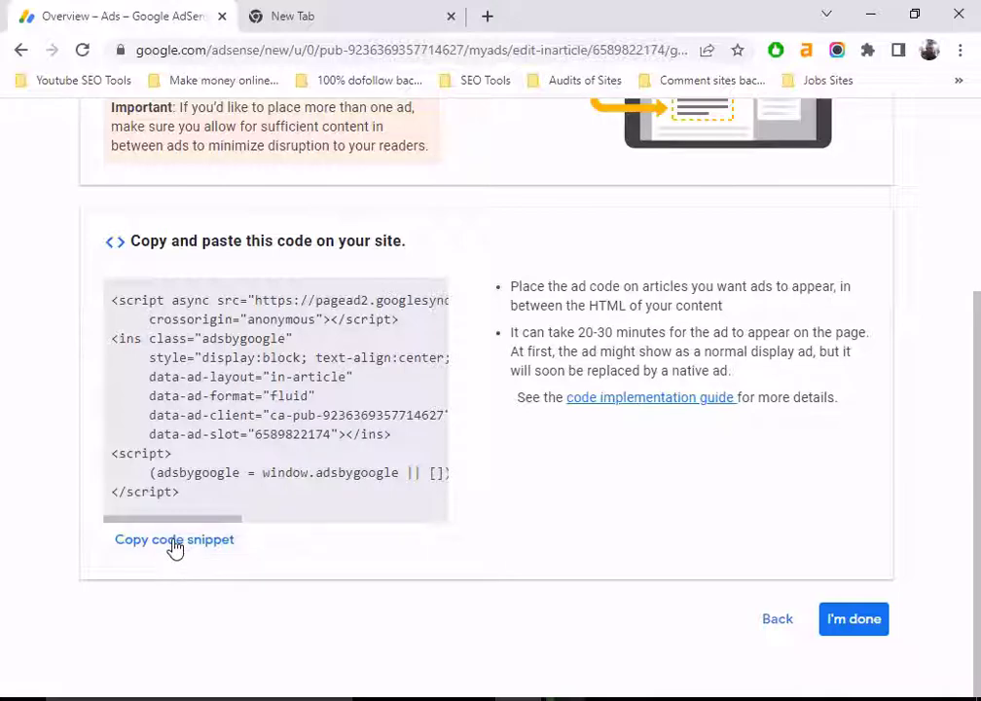
{"action": "left_click", "coordinate": [331, 19]}
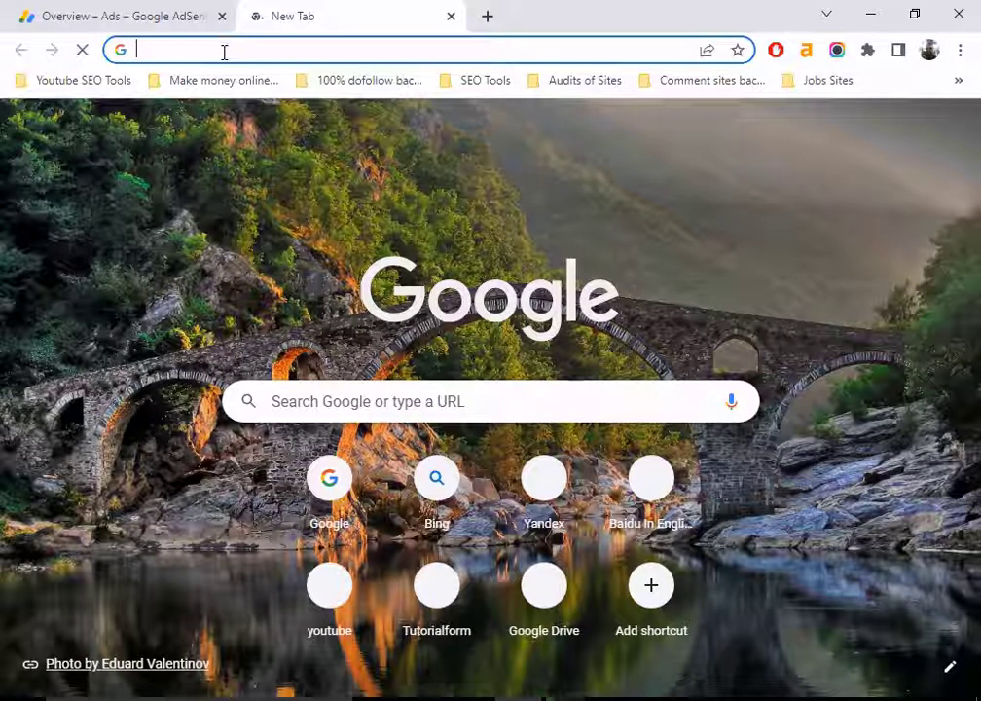
Step: Load the pakgovtjob.com/wp-admin/ WordPress dashboard
{"action": "type", "text": "pak"}
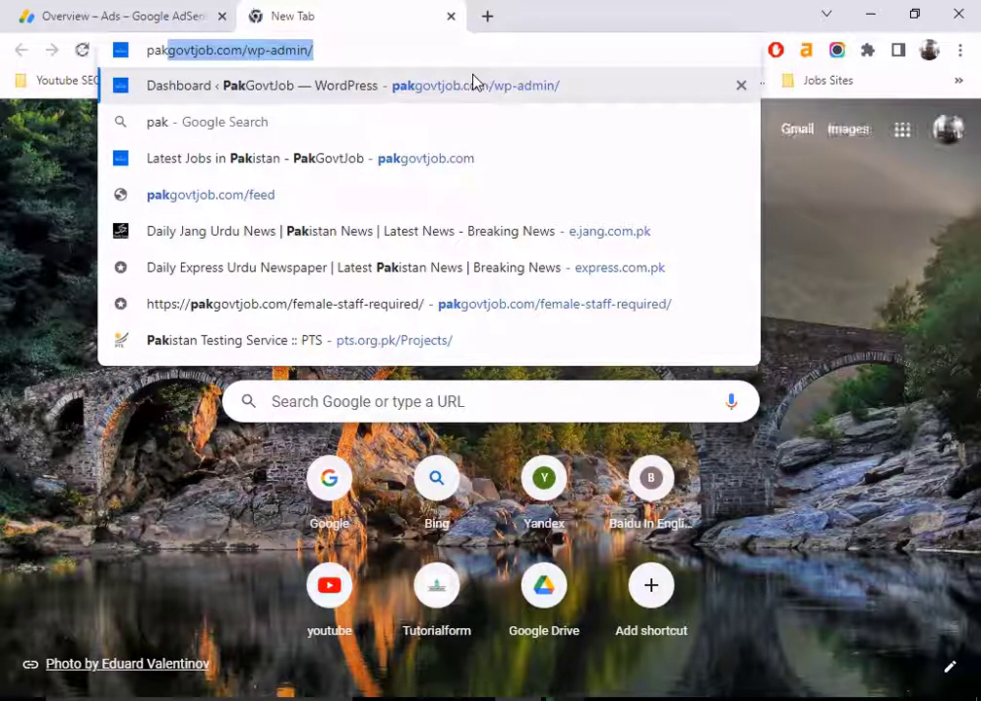
{"action": "key", "text": "Return"}
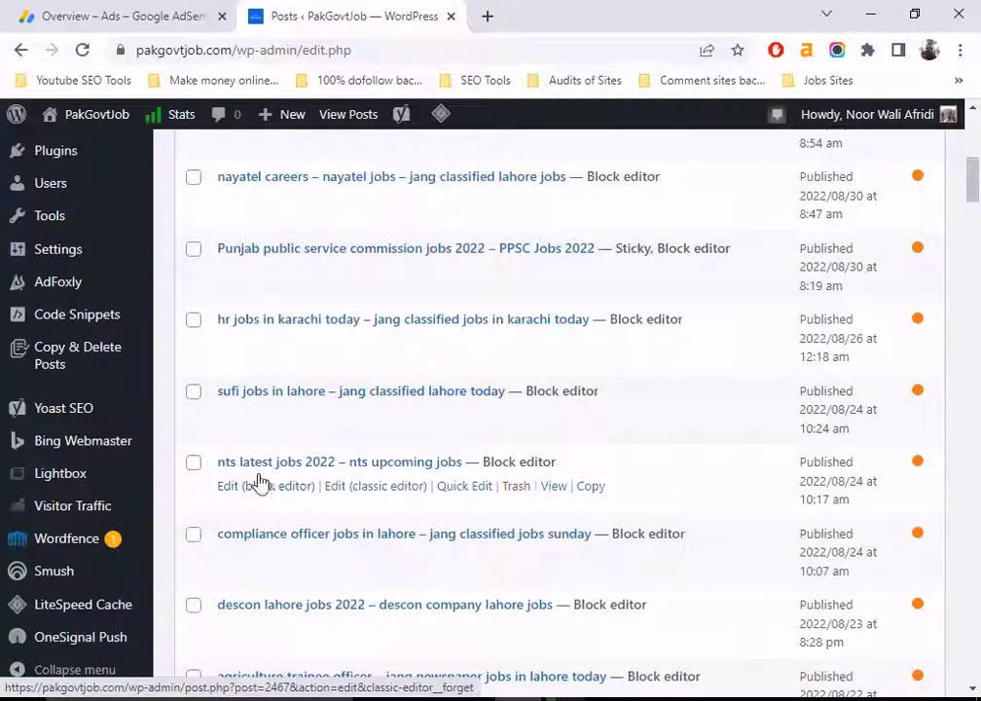
Step: Edit the 'nts latest jobs 2022 – nts upcoming jobs' post and scroll to its ad code block
{"action": "left_click", "coordinate": [260, 494]}
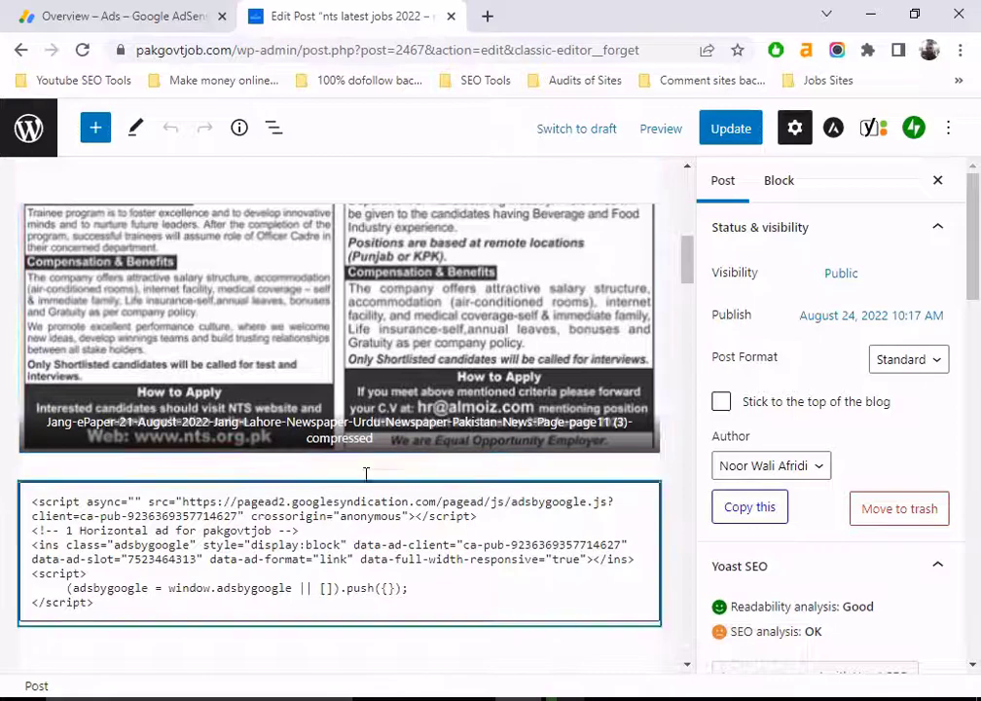
{"action": "scroll", "coordinate": [491, 472], "scroll_direction": "down", "scroll_amount": 2}
{"action": "scroll", "coordinate": [491, 472], "scroll_direction": "down", "scroll_amount": 1}
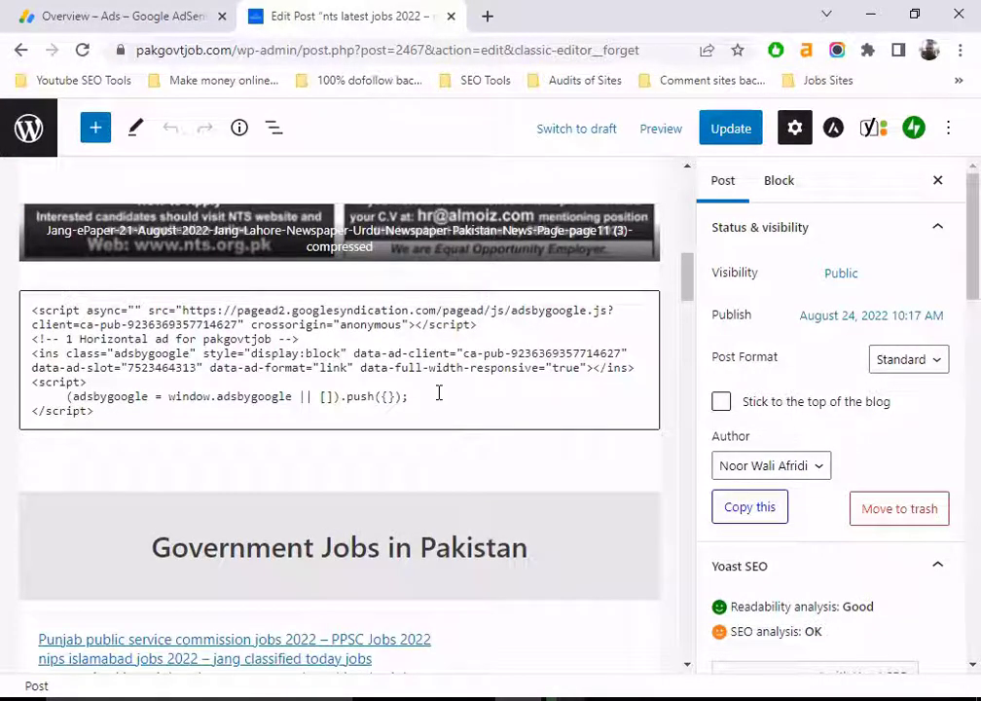
Step: Replace the old ad code in the Custom HTML block with the copied in-article ad code
{"action": "left_click", "coordinate": [439, 392]}
{"action": "key", "text": "ctrl+a"}
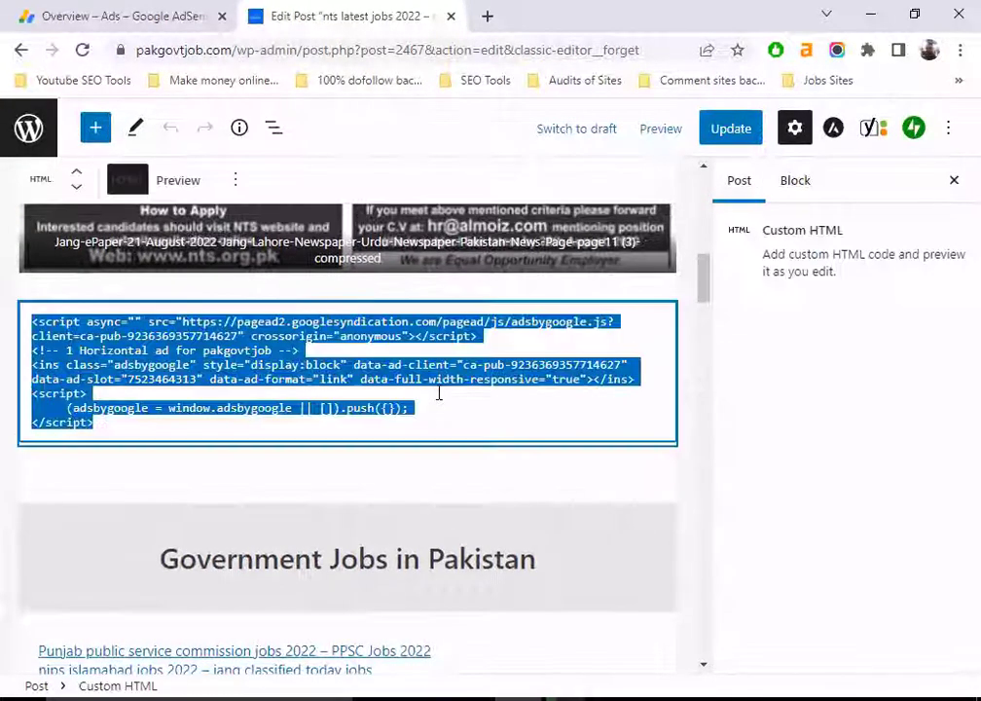
{"action": "key", "text": "BackSpace"}
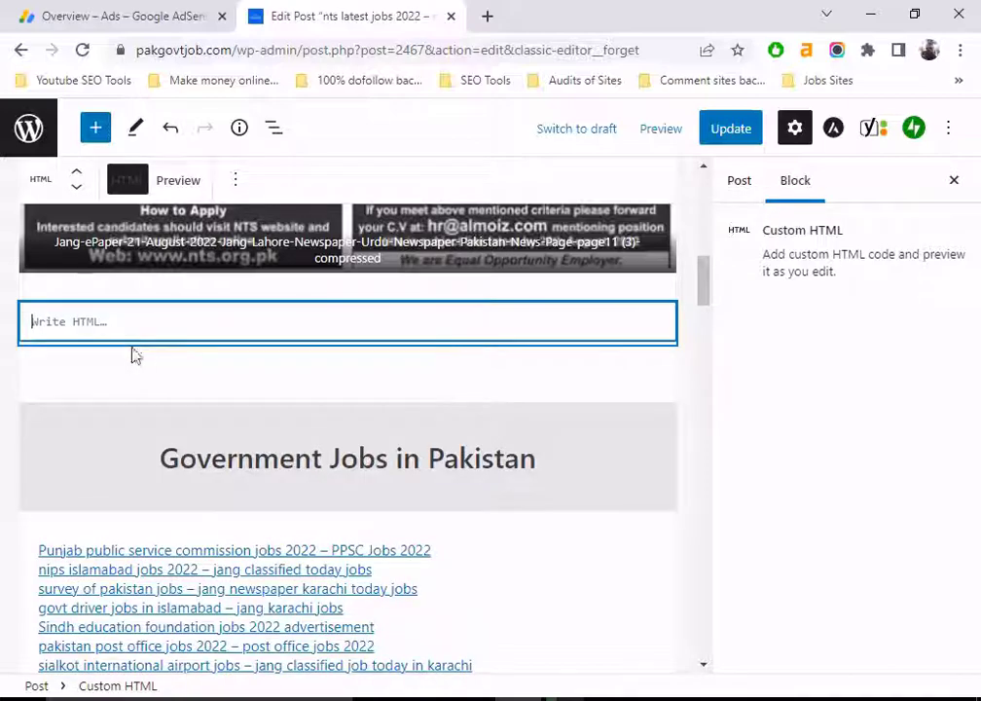
{"action": "right_click", "coordinate": [87, 321]}
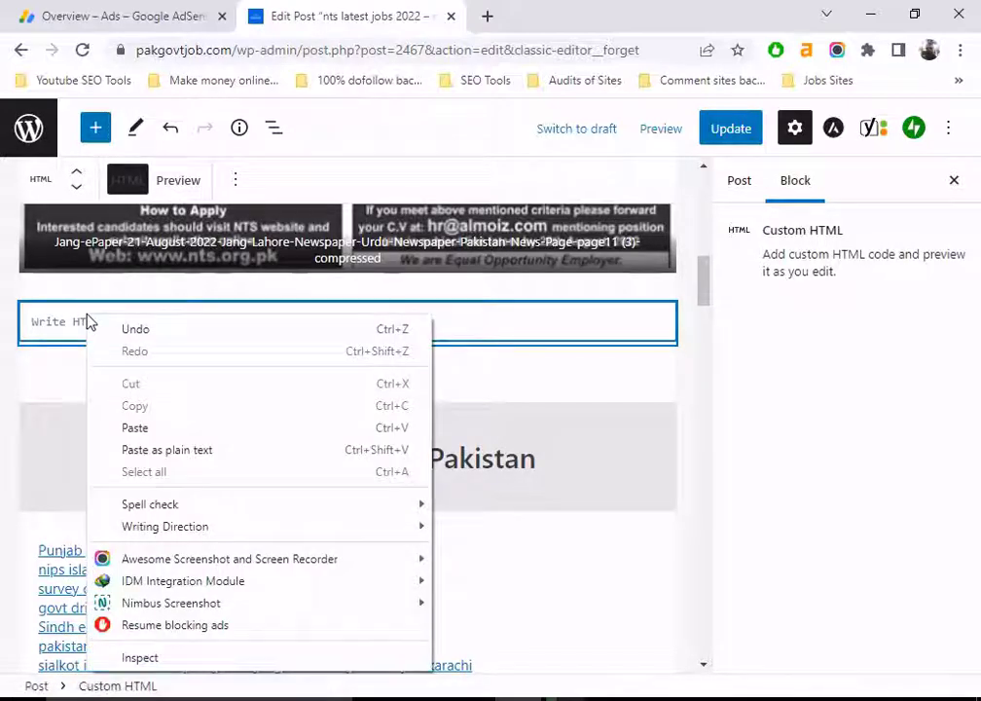
{"action": "left_click", "coordinate": [138, 428]}
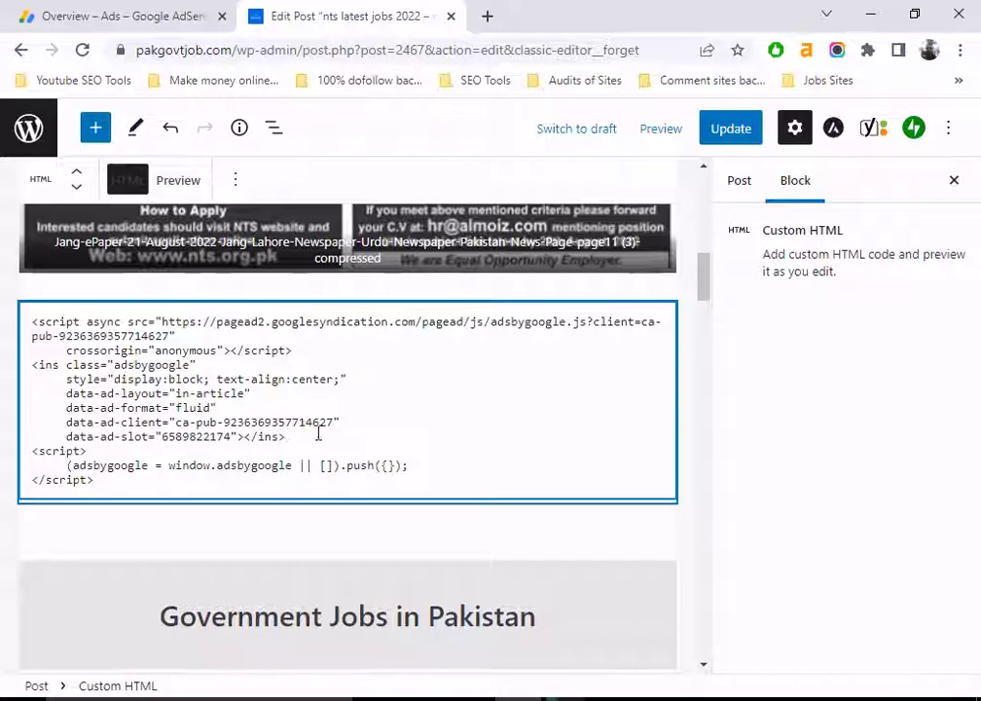
{"action": "left_click", "coordinate": [405, 392]}
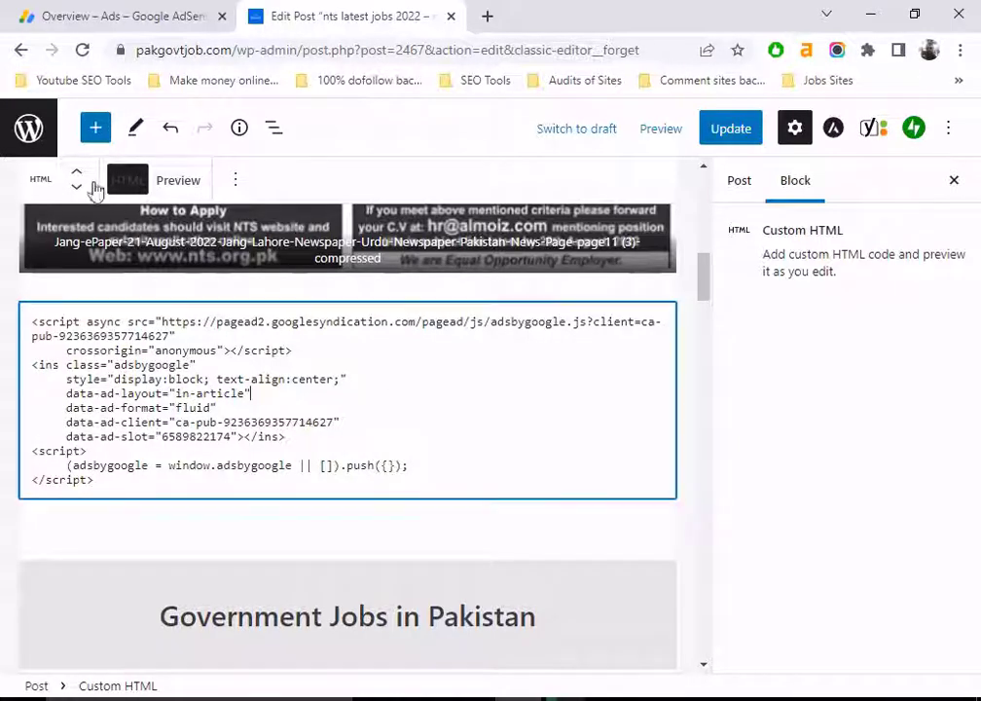
Step: Preview the in-article ad in the Custom HTML block and update the post
{"action": "left_click", "coordinate": [179, 181]}
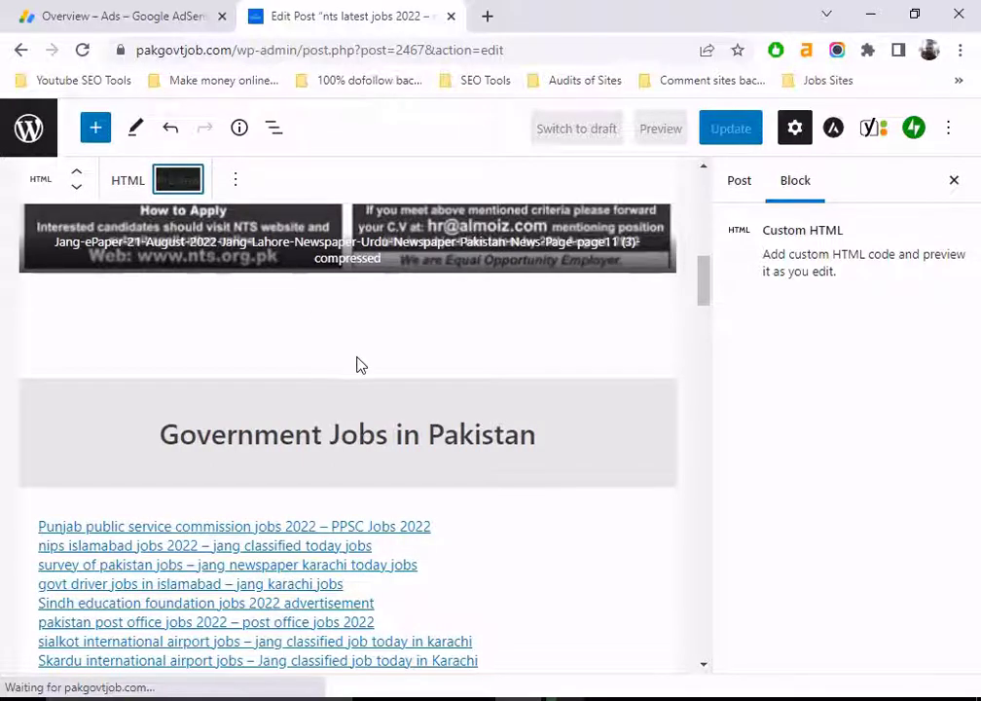
{"action": "scroll", "coordinate": [330, 370], "scroll_direction": "up", "scroll_amount": 1}
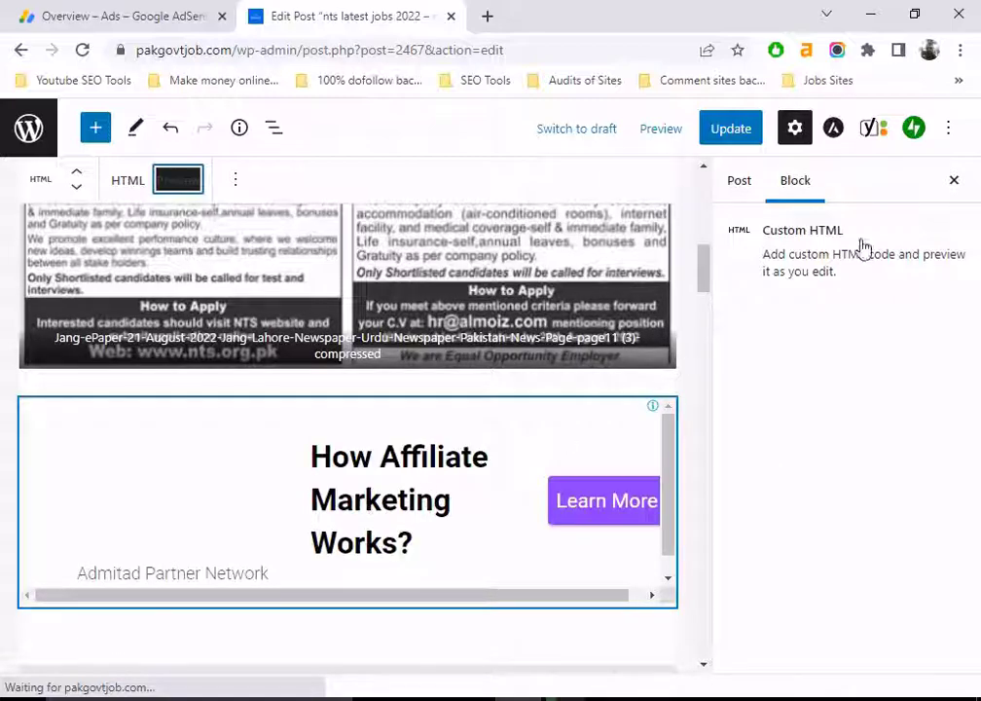
{"action": "left_click", "coordinate": [955, 187]}
{"action": "scroll", "coordinate": [749, 358], "scroll_direction": "down", "scroll_amount": 2}
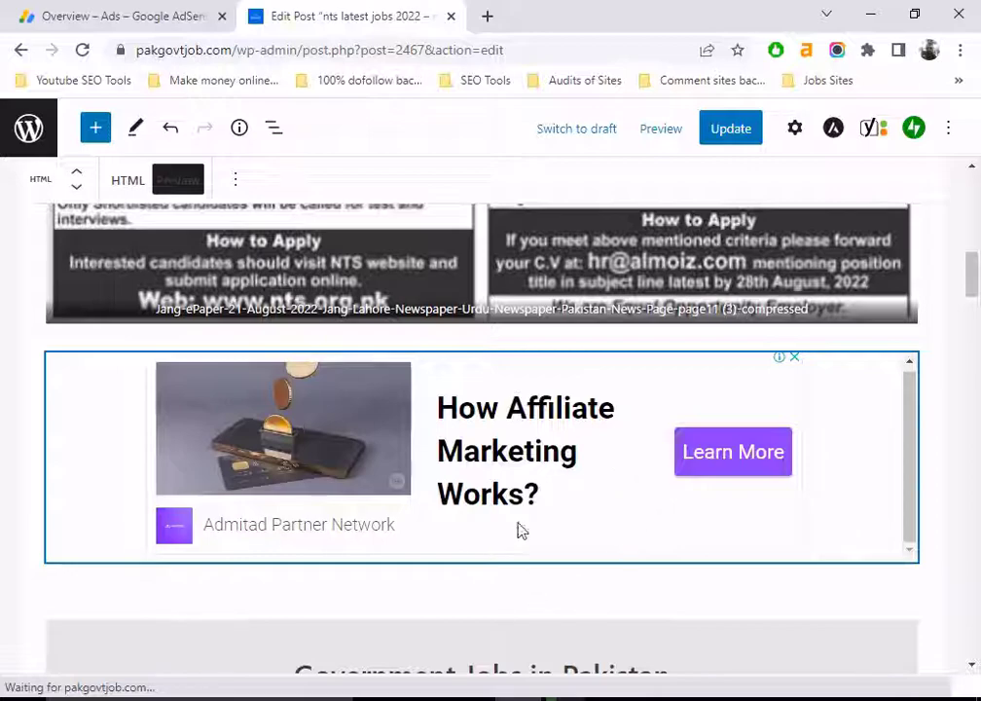
{"action": "left_click", "coordinate": [729, 133]}
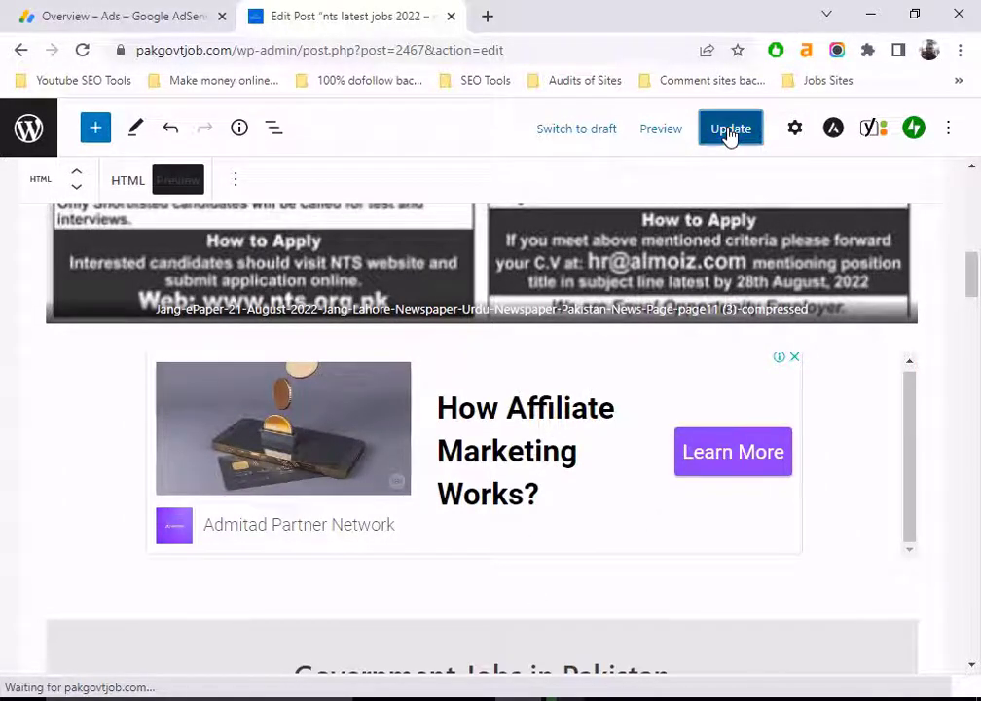